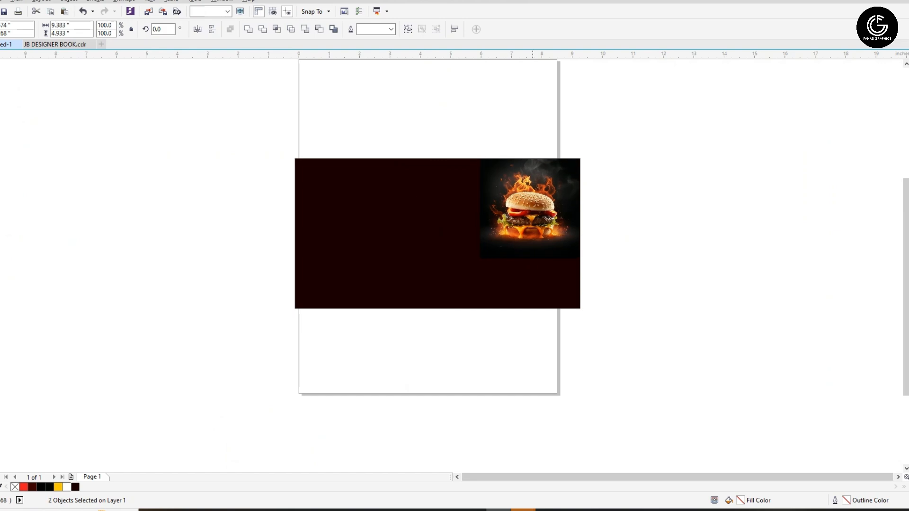
- Enlarge the burger image to about 4.89 in so it spans the full height of the dark rectangle
click(479, 257)
drag(474, 262, 428, 310)
scroll(445, 230, up, 3)
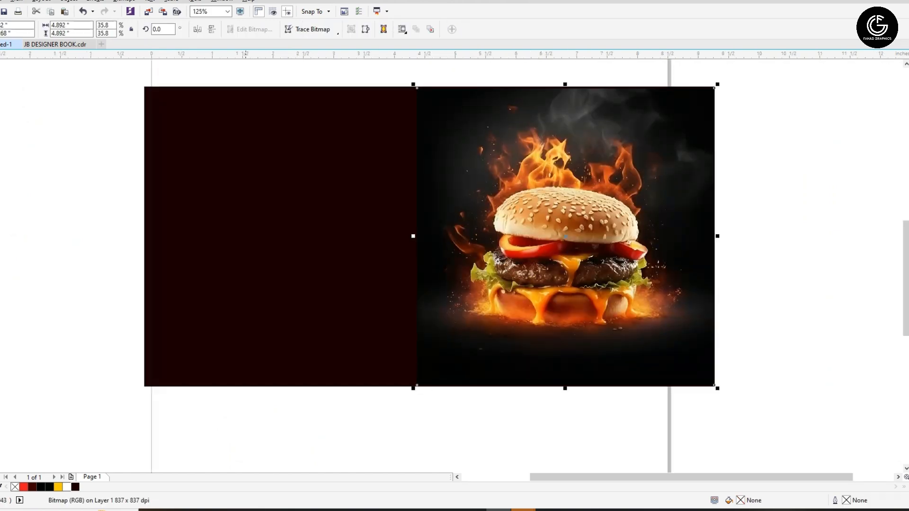
- Clip the slightly enlarged burger image inside the banner rectangle and fill the rectangle with near-black #020202
click(279, 237)
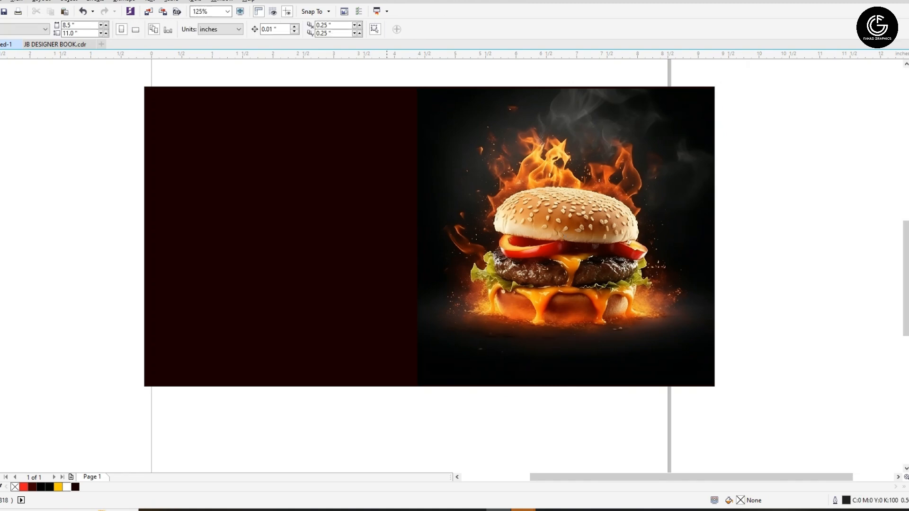
click(451, 274)
drag(415, 386, 399, 403)
click(308, 237)
- Start an artistic text object just below the banner, beginning with "D"
key(F8)
click(362, 430)
text(D)
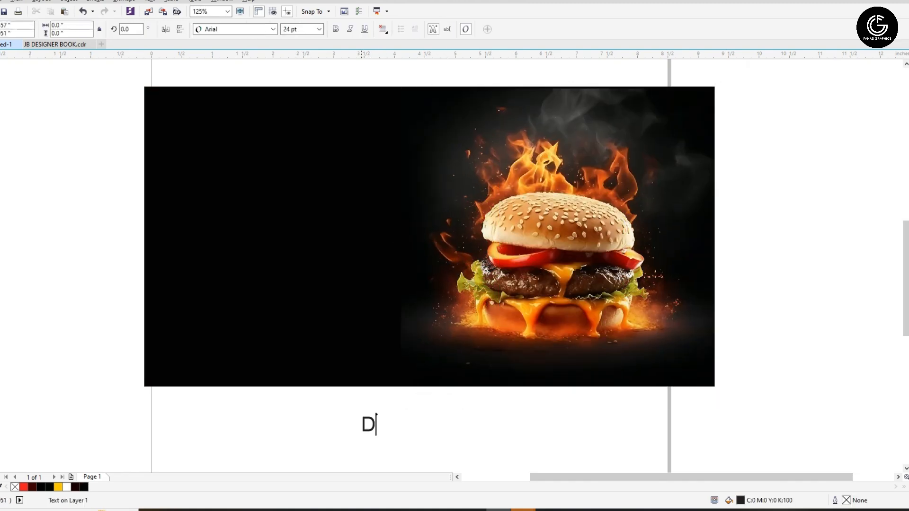
key(alt+Tab)
scroll(473, 284, down, 3)
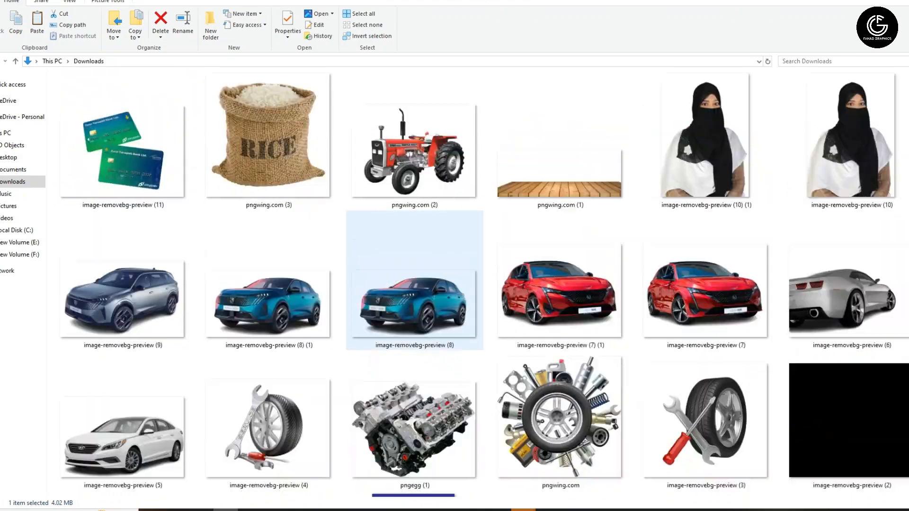
scroll(474, 284, up, 3)
key(alt+Tab)
key(alt+Tab)
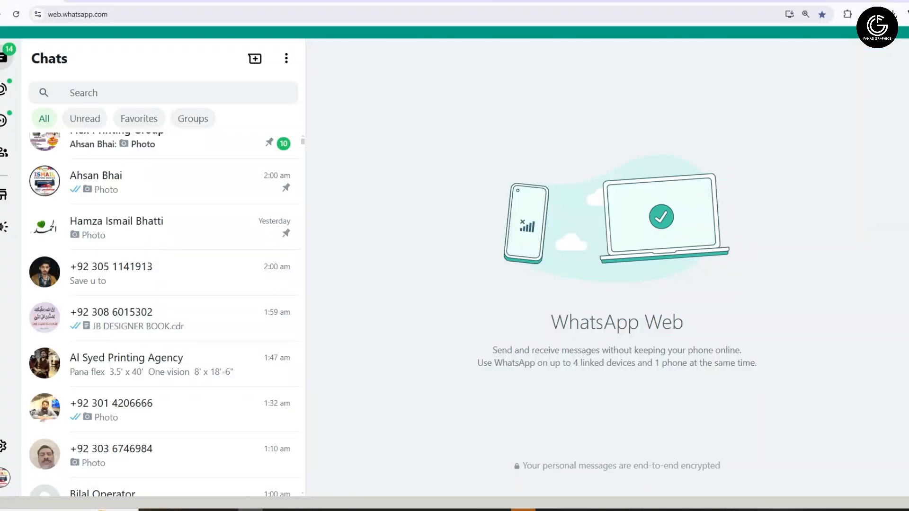
key(alt+Tab)
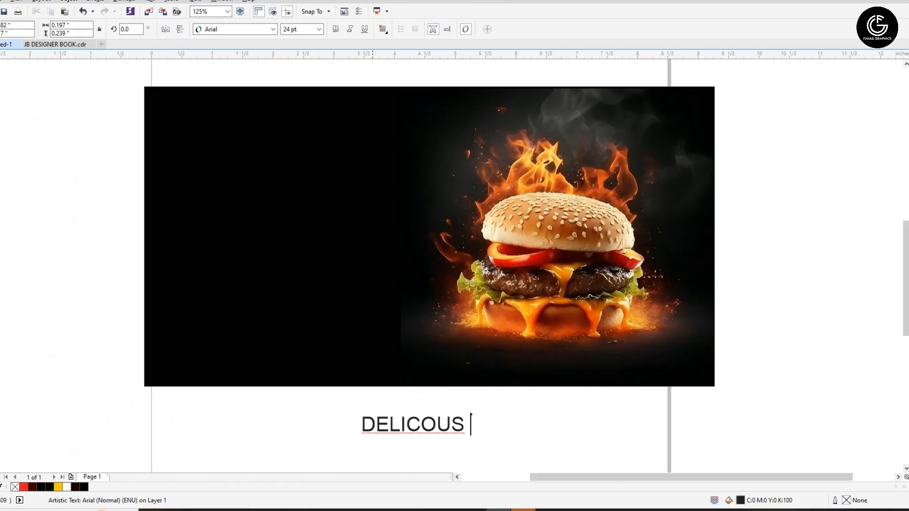
- Replace the text below the banner with "SPICY" and set its font to Kaiser
key(ctrl+a)
text(S)
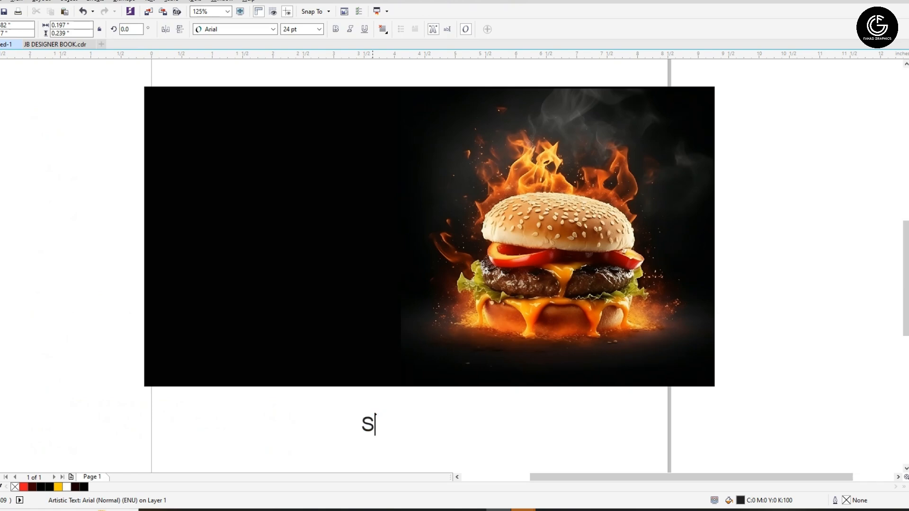
key(ctrl+space)
key(F8)
click(273, 29)
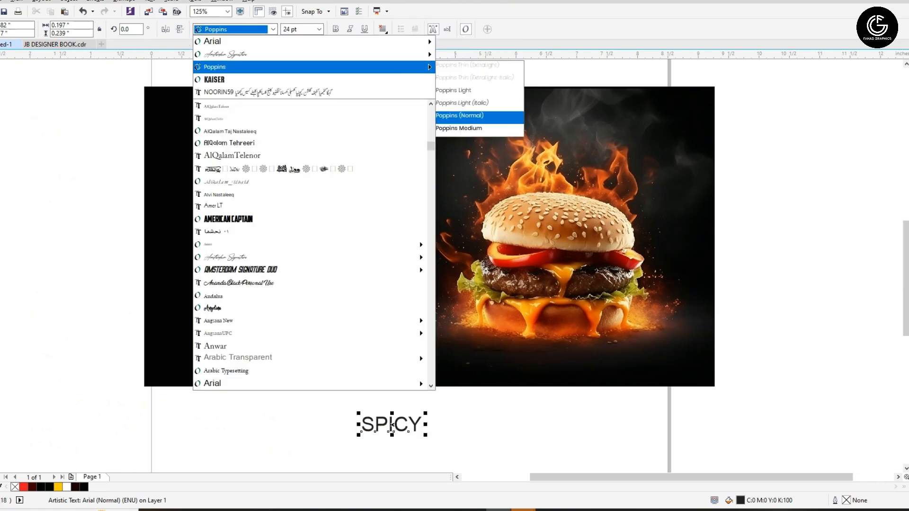
click(293, 79)
- Place SPICY in Deep Yellow on the banner's upper left area and retype a copy beneath it as "DELICIOUS"
drag(381, 424, 271, 165)
key(F8)
key(ctrl+a)
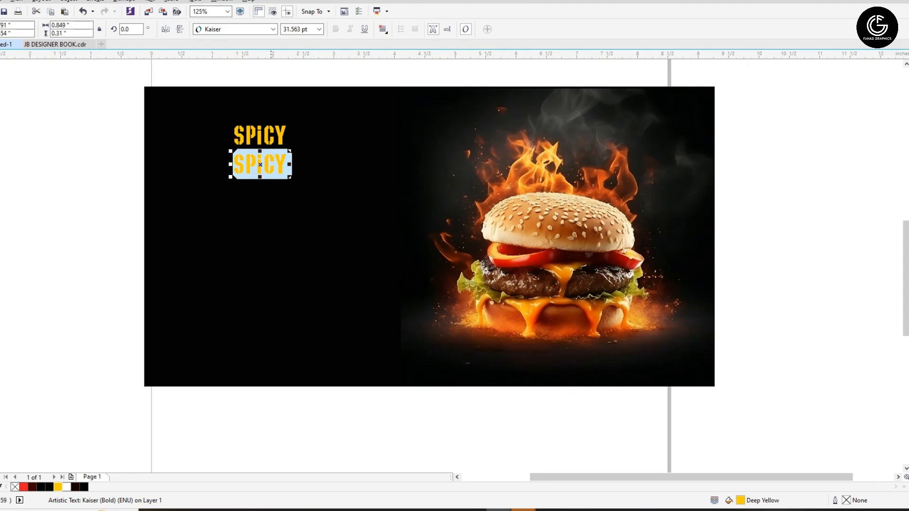
text(DELICIOUS)
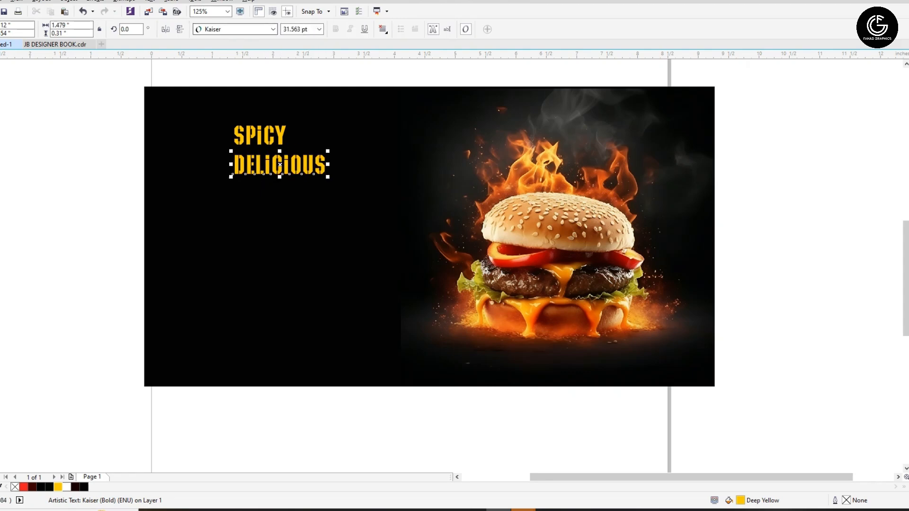
- Restyle DELICIOUS in the Amsterdam Signature font with only its first letter capitalised and a white fill
click(273, 29)
click(265, 67)
key(F8)
key(ctrl+a)
key(shift+F3)
key(Down)
key(Down)
key(Down)
key(Return)
key(ctrl+space)
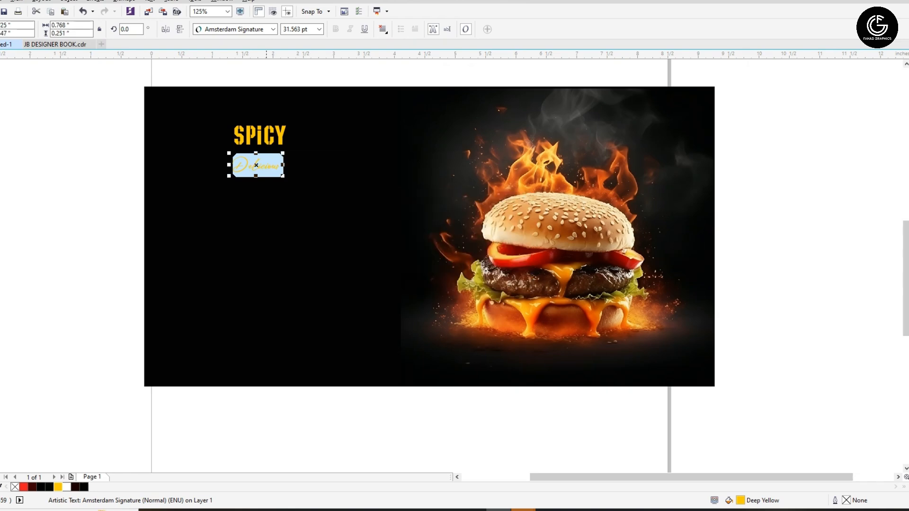
click(67, 487)
scroll(202, 114, up, 1)
scroll(292, 158, down, 1)
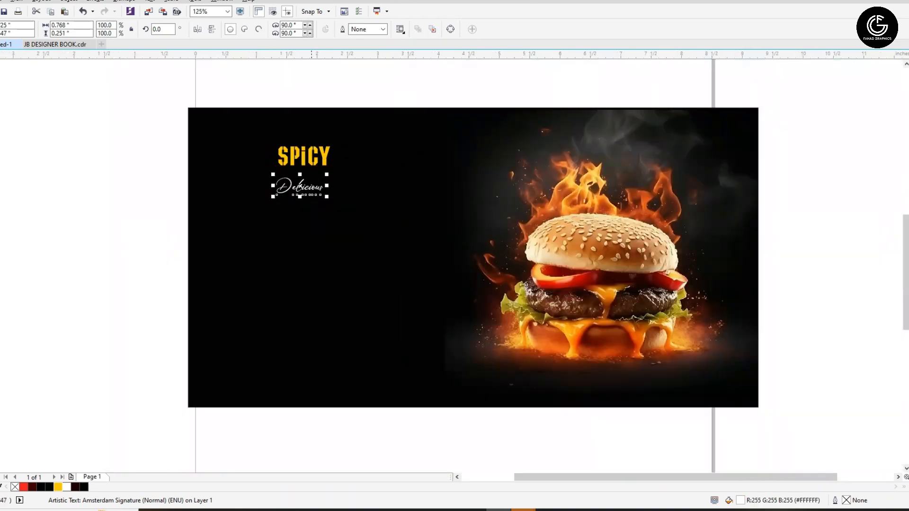
- Duplicate SPICY below the word Delicious and change the copy's text to "BURGER"
key(space)
click(303, 157)
drag(303, 156, 303, 215)
double_click(329, 214)
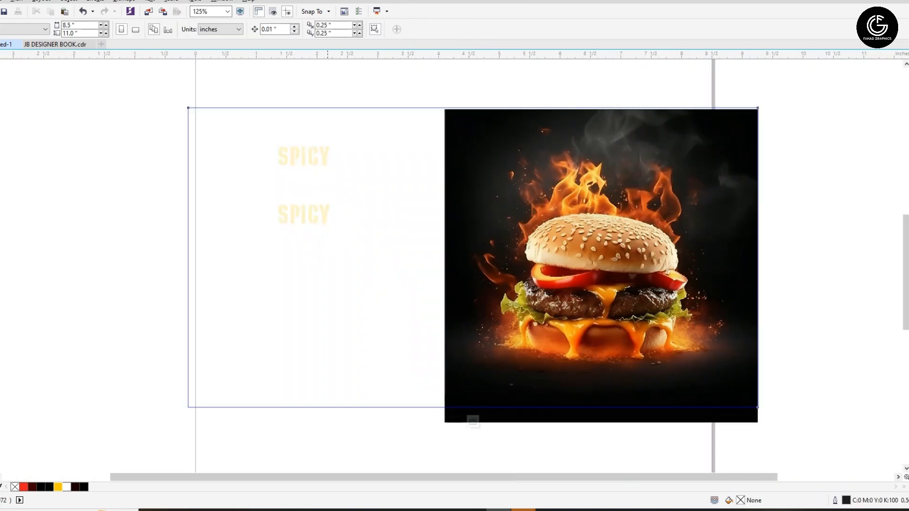
key(ctrl+z)
double_click(327, 216)
key(ctrl+a)
text(BURGER)
key(ctrl+space)
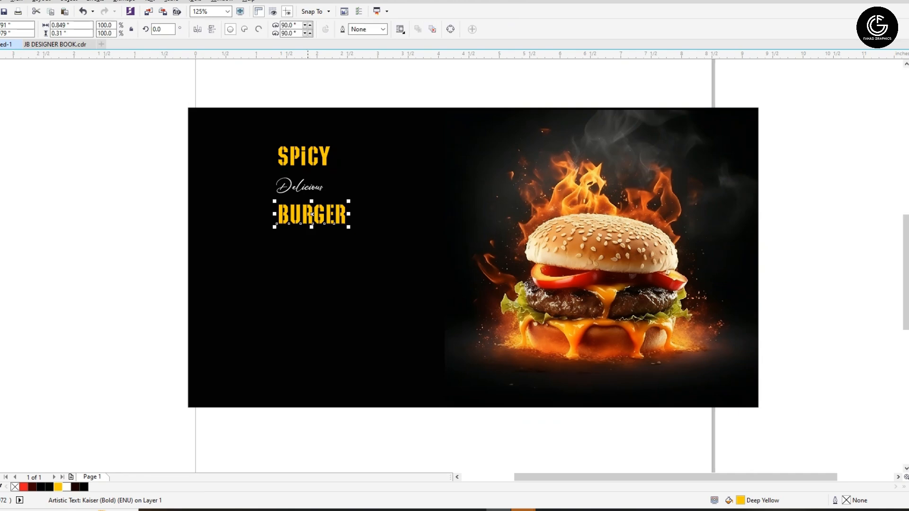
- Duplicate the script word Delicious below BURGER and change the copy's text to "to weekend only"
drag(299, 186, 320, 239)
double_click(320, 239)
key(ctrl+a)
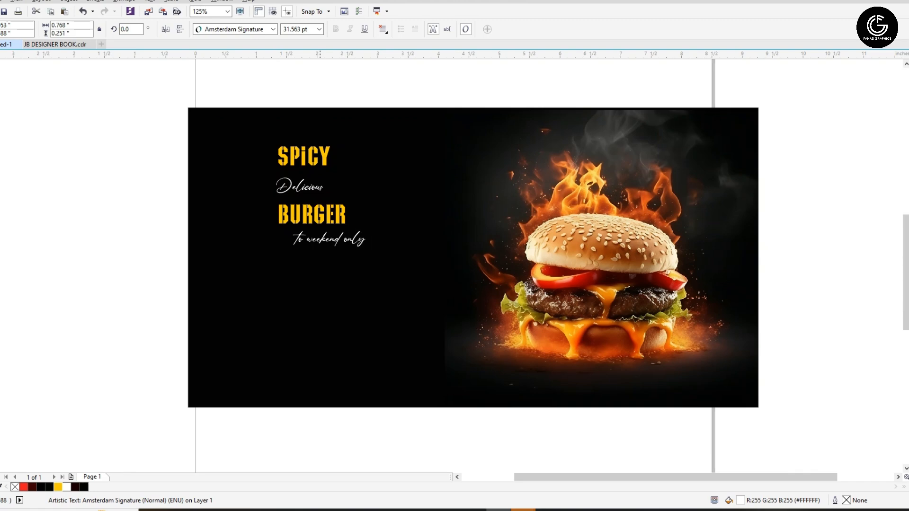
key(ctrl+space)
- Enlarge BURGER about its centre and move "to weekend only" beneath the word's right end
drag(341, 227, 375, 232)
key(ctrl+z)
click(344, 222)
click(297, 246)
drag(297, 247, 312, 255)
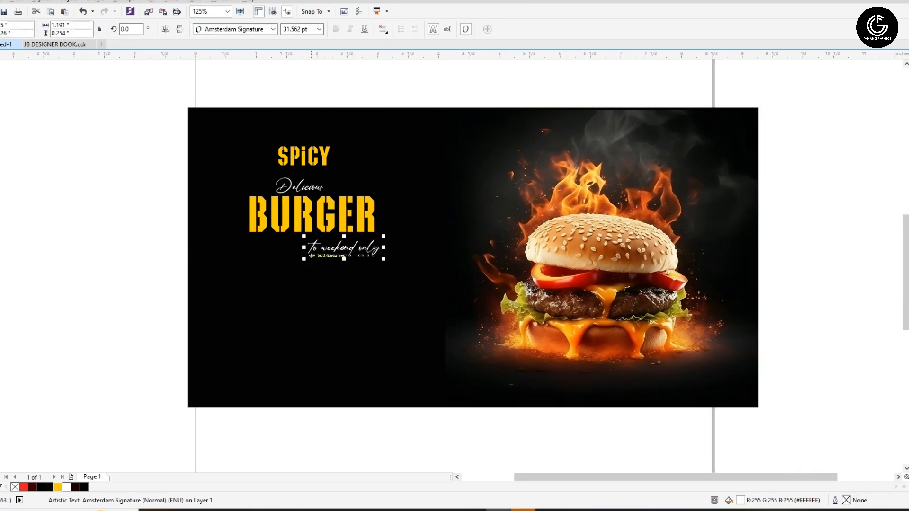
- Enlarge the script word Delicious to 43.765 pt and set it just above BURGER's left end
click(300, 182)
click(297, 188)
mouse_move(274, 174)
mouse_down()
mouse_move(255, 170)
mouse_move(278, 183)
mouse_up()
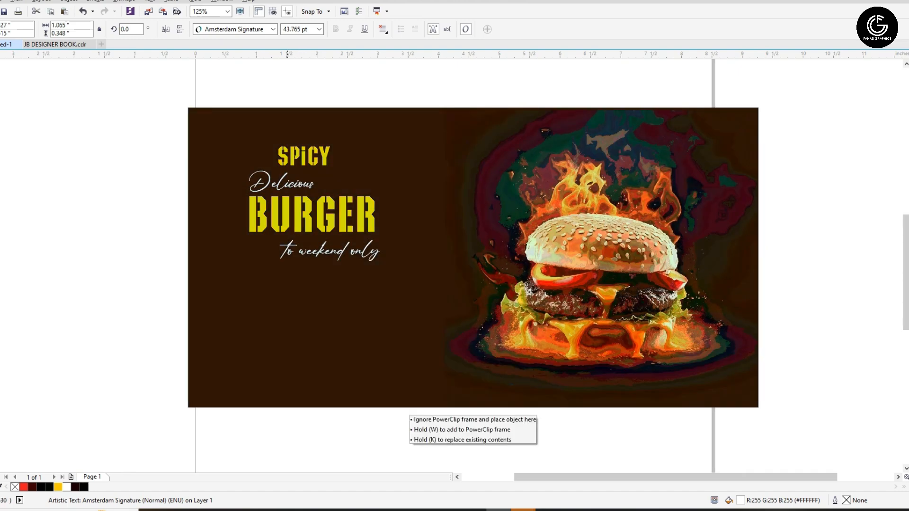
- Enlarge SPICY slightly and centre it horizontally with BURGER
click(314, 157)
drag(333, 168, 342, 172)
shift+click(345, 215)
key(c)
- Shift "to weekend only" slightly right and enlarge Delicious further so it extends past BURGER's left edge
click(371, 252)
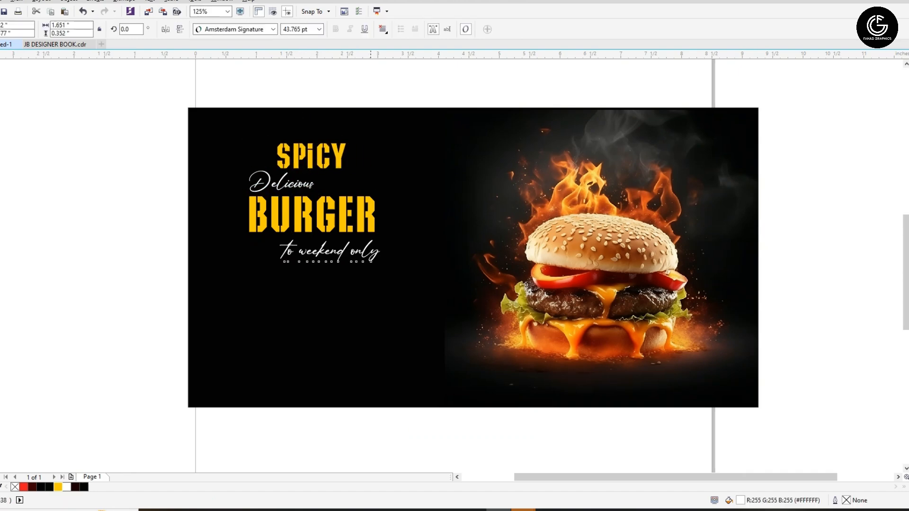
drag(371, 252, 373, 252)
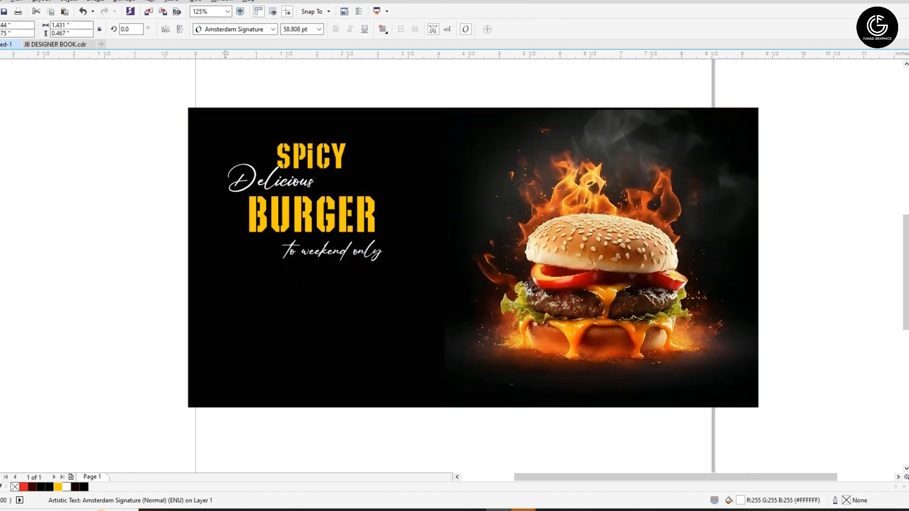
drag(225, 162, 207, 156)
- Nudge SPICY and "to weekend only" vertically to even out the spacing of the headline lines
click(315, 160)
drag(310, 157, 311, 160)
click(349, 175)
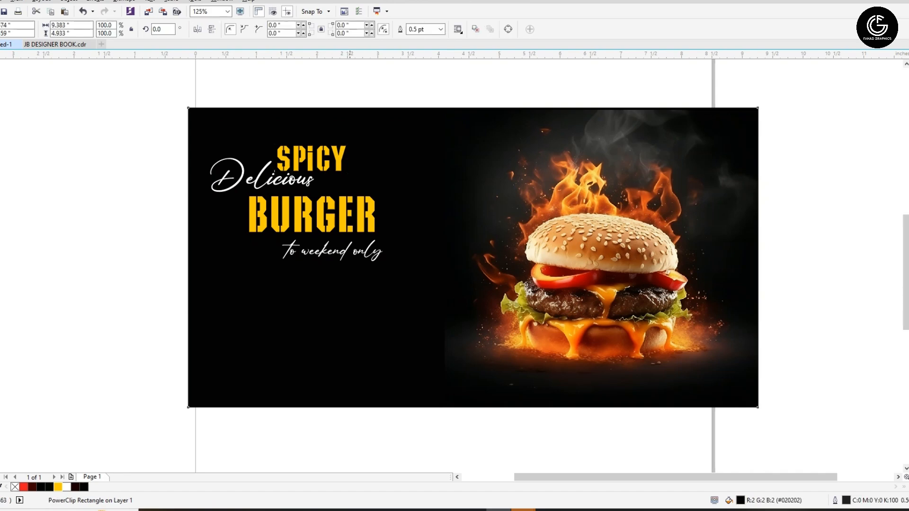
drag(344, 254, 344, 251)
drag(338, 158, 338, 157)
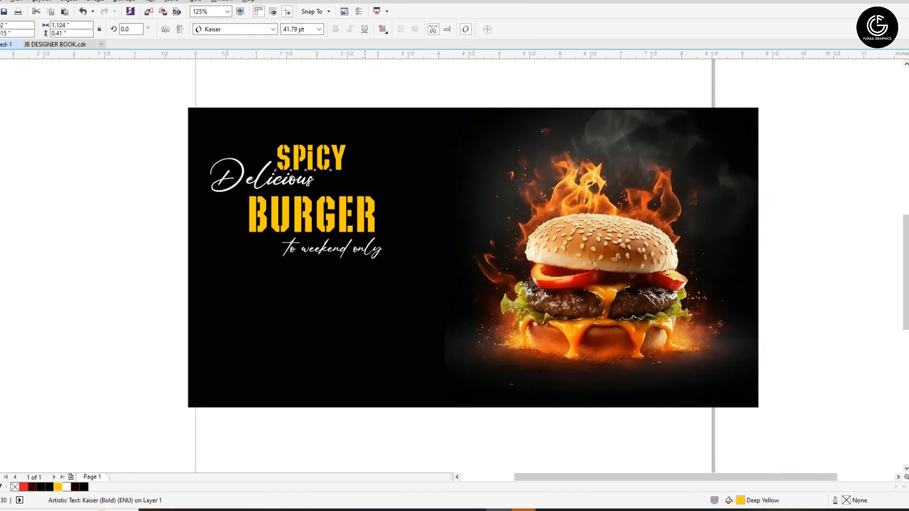
- Rotate the tagline "to weekend only" by 3.755 degrees so it slants upward
click(158, 121)
drag(159, 121, 407, 279)
key(Escape)
click(374, 250)
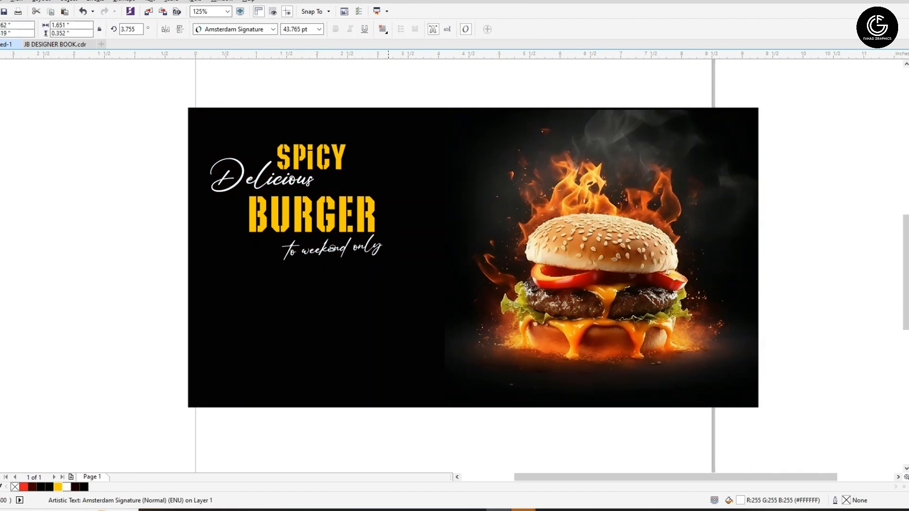
- Group all four headline texts and enlarge the group across the banner's left half
drag(152, 116, 439, 299)
key(ctrl+g)
drag(360, 236, 359, 225)
- Convert the banner background to curves and extend its left edge outward to a total width of 11.05 in
click(396, 167)
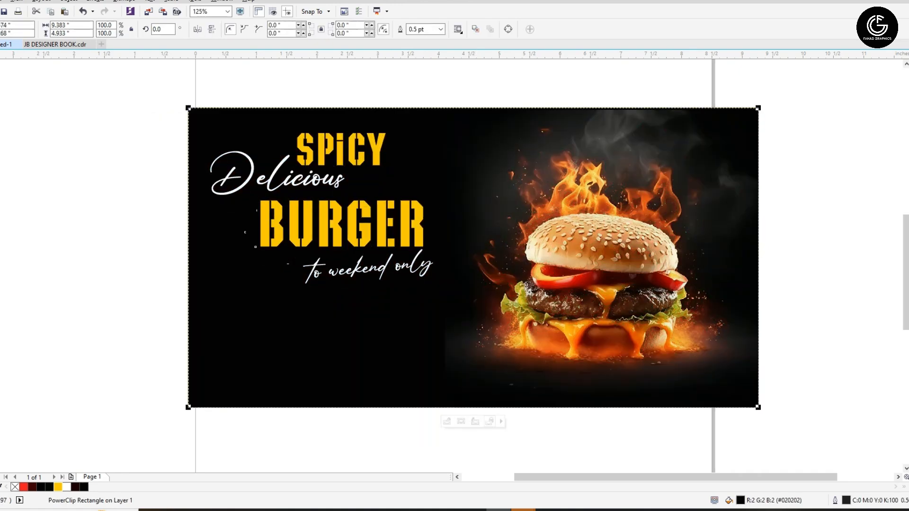
scroll(383, 165, down, 1)
key(ctrl+q)
key(F10)
drag(341, 339, 268, 109)
drag(285, 137, 235, 137)
key(space)
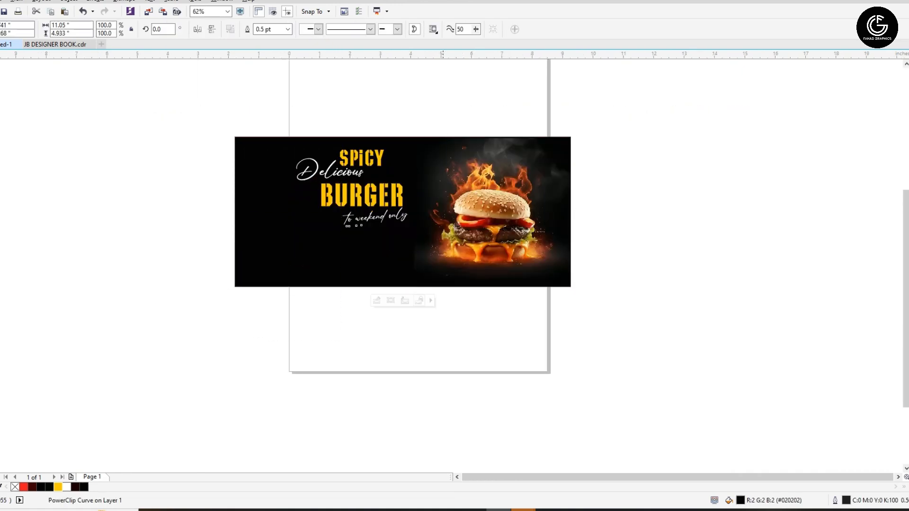
- Move the headline text group left toward the banner's extended edge
drag(382, 195, 335, 195)
key(ctrl+a)
key(shift+F2)
drag(369, 319, 399, 330)
key(Escape)
scroll(322, 321, down, 1)
key(F8)
click(357, 298)
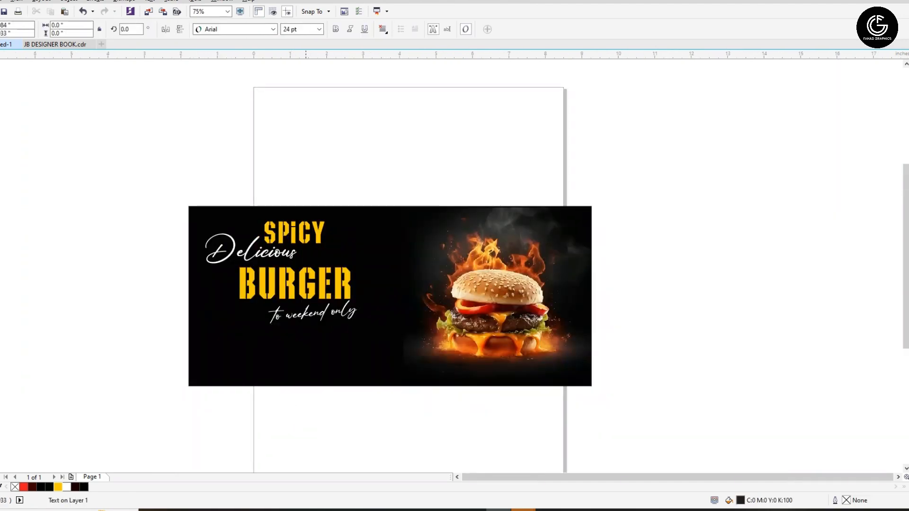
- Draw an ellipse about 1.86 by 1.65 in between headline and burger, with a white 1 pt outline
scroll(357, 299, up, 1)
key(F7)
drag(384, 154, 527, 282)
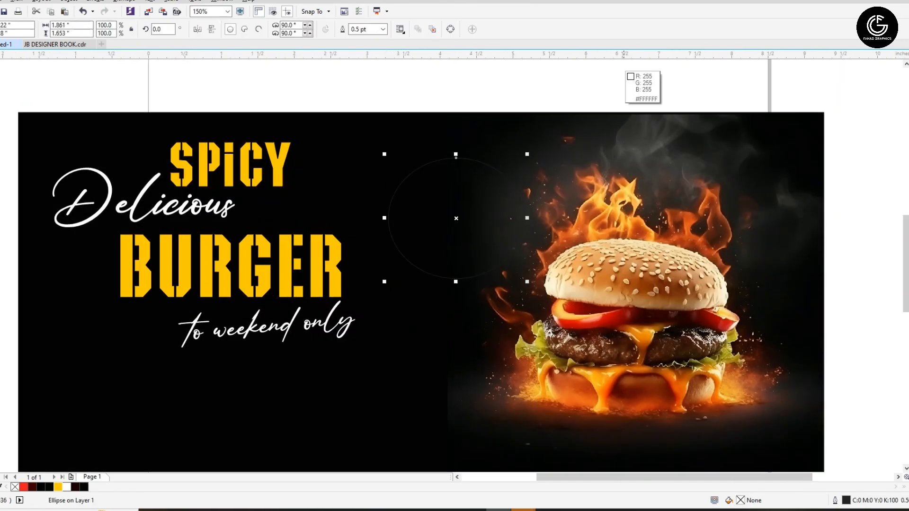
key(F11)
key(Escape)
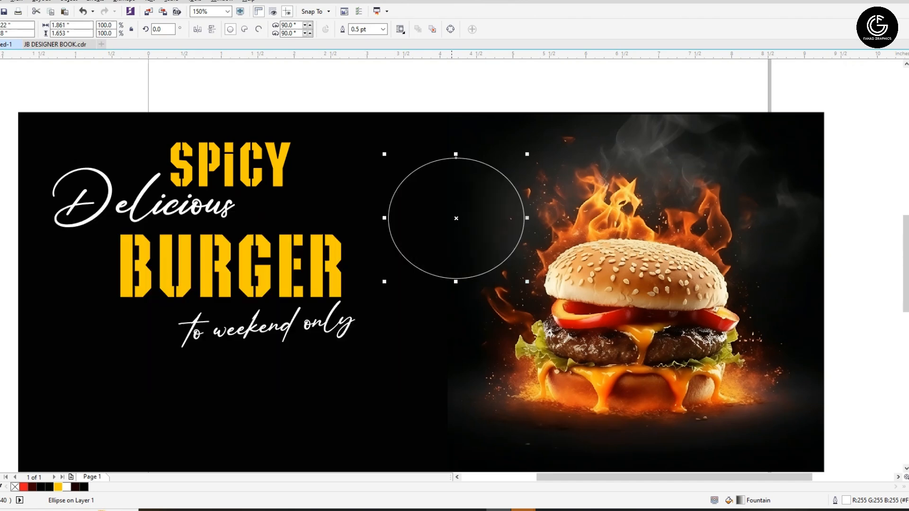
key(F12)
key(Tab)
text(1)
key(Return)
- Rotate the ellipse 4.701 degrees and add a slightly larger copy around it rotated 20.748 degrees
drag(527, 218, 527, 213)
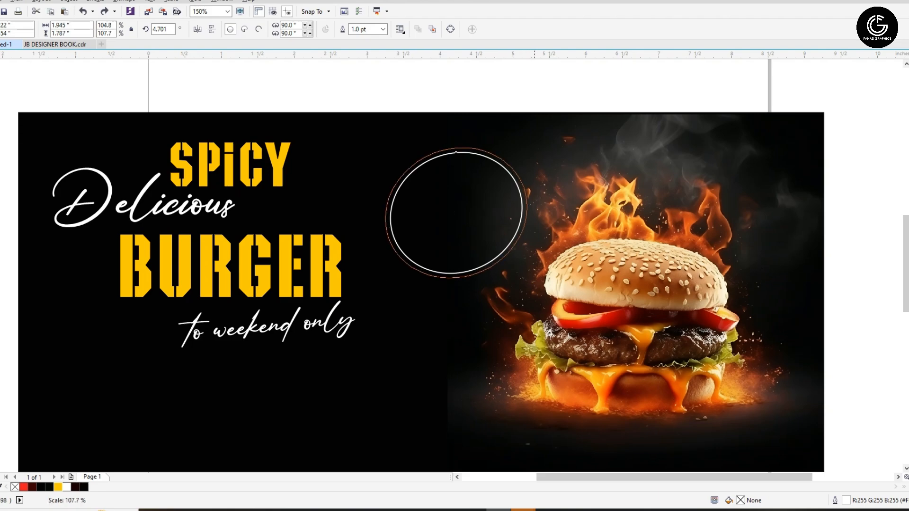
drag(455, 152, 446, 148)
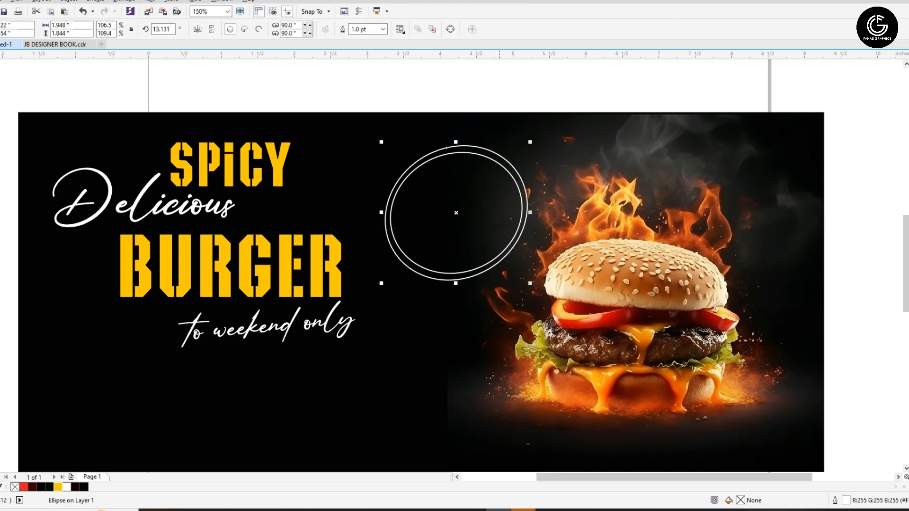
key(ctrl+e)
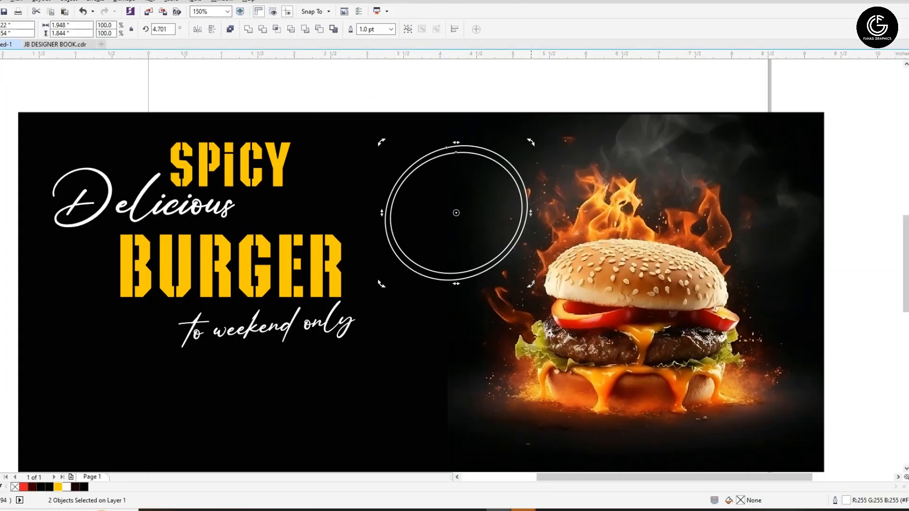
key(ctrl+z)
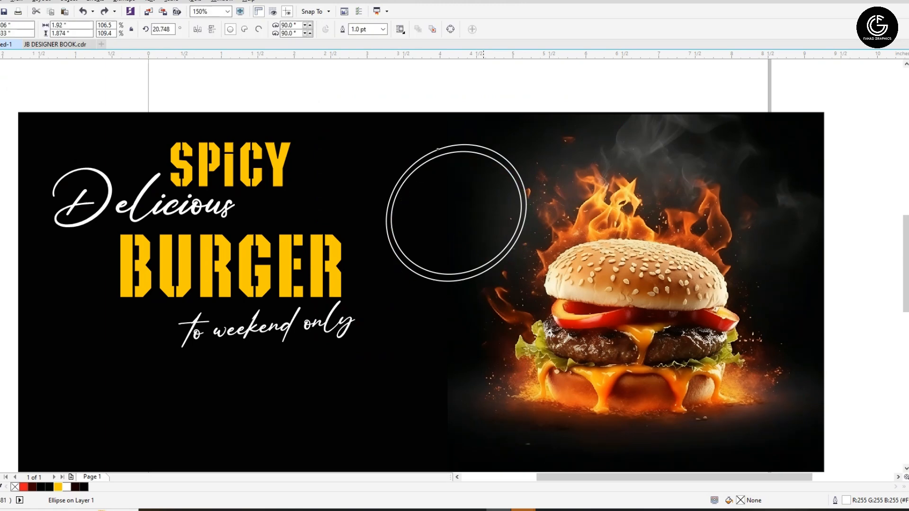
drag(520, 131, 528, 138)
- Group the two ellipse rings and shrink them slightly in the gap between the headline and the burger
drag(544, 97, 370, 298)
key(ctrl+g)
drag(528, 138, 519, 149)
scroll(471, 204, down, 1)
drag(682, 132, 567, 234)
key(F4)
- Add the text "50" below the tagline in 24 pt Arial Black with the yellow fill
key(F8)
click(378, 375)
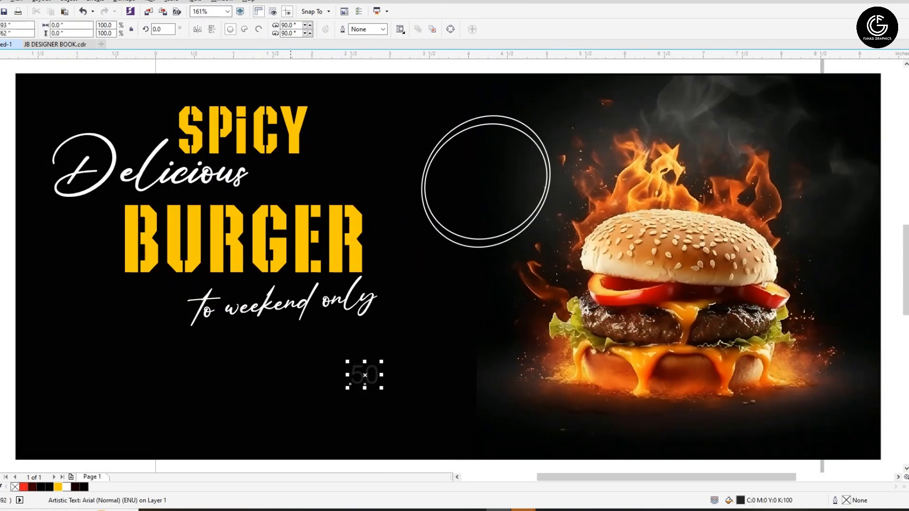
click(273, 29)
text(Arial Narrow)
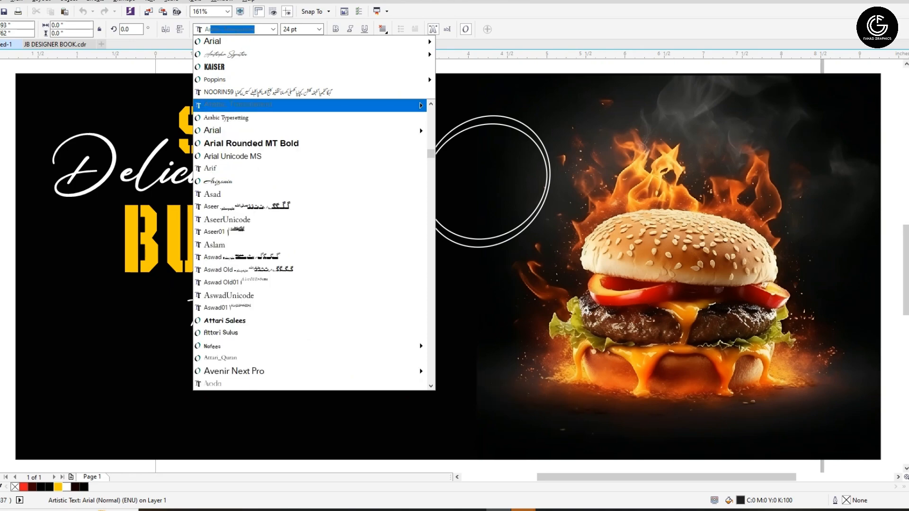
key(Down)
key(Down)
key(Down)
key(Down)
key(Down)
key(Down)
key(Down)
key(Down)
key(Return)
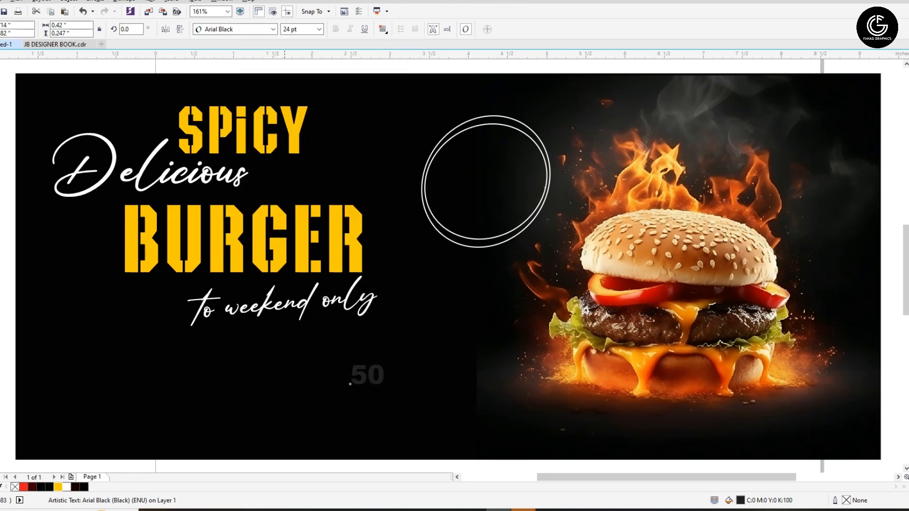
click(58, 487)
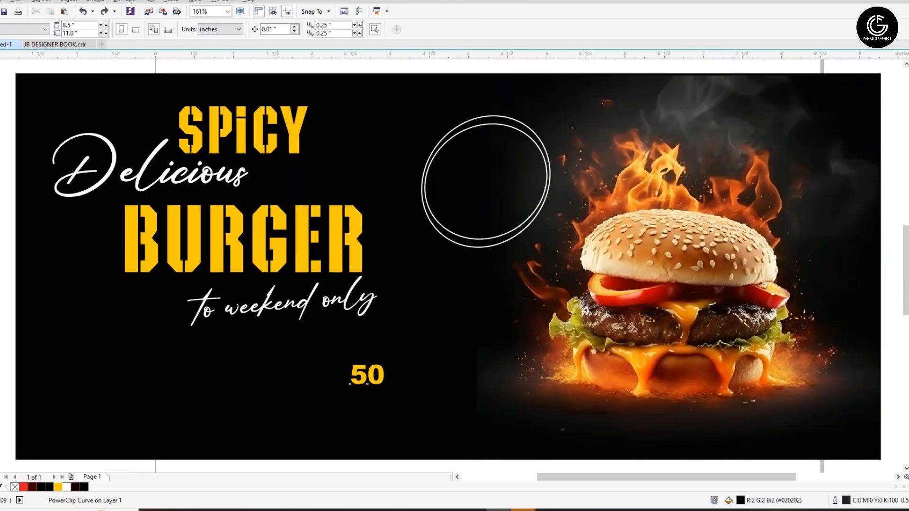
- Move the "50" into the ellipse rings, centre it on them and enlarge it to nearly fill them
drag(368, 375, 485, 245)
shift+click(548, 176)
key(c)
key(e)
drag(507, 197, 524, 217)
- Duplicate the "50" beside itself, change the copy to "%" and shrink it next to the number
drag(479, 187, 563, 183)
text(%)
drag(534, 211, 513, 201)
- Widen the ellipse rings around the offer and slightly reduce the "50" and "%" texts inside them
shift+click(478, 187)
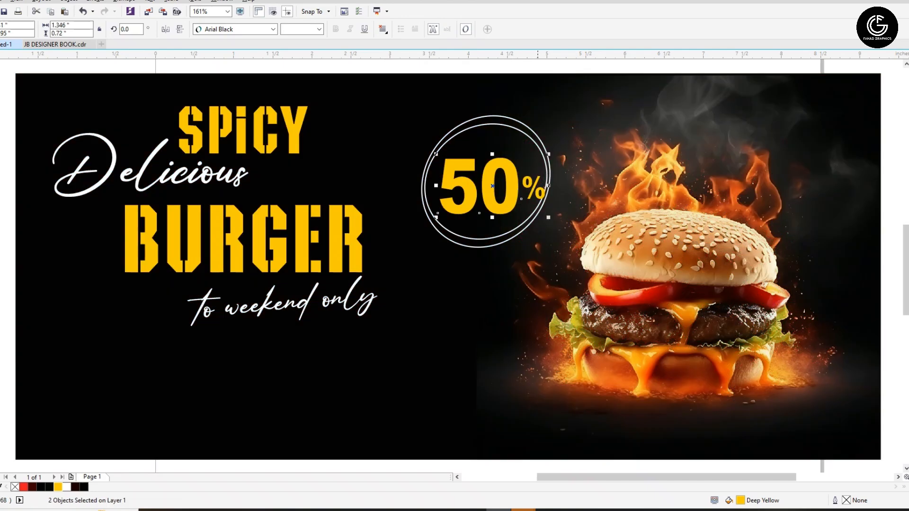
drag(438, 155, 405, 181)
click(423, 185)
click(478, 187)
- Copy the small "%" text to the other side of the "50" and change it to "SAVE" in uppercase
drag(527, 187, 434, 188)
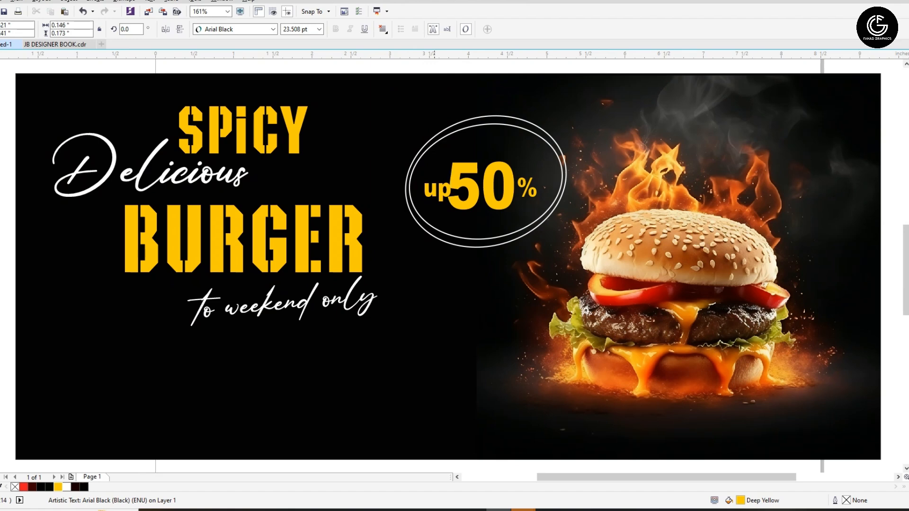
key(shift+F3)
key(Return)
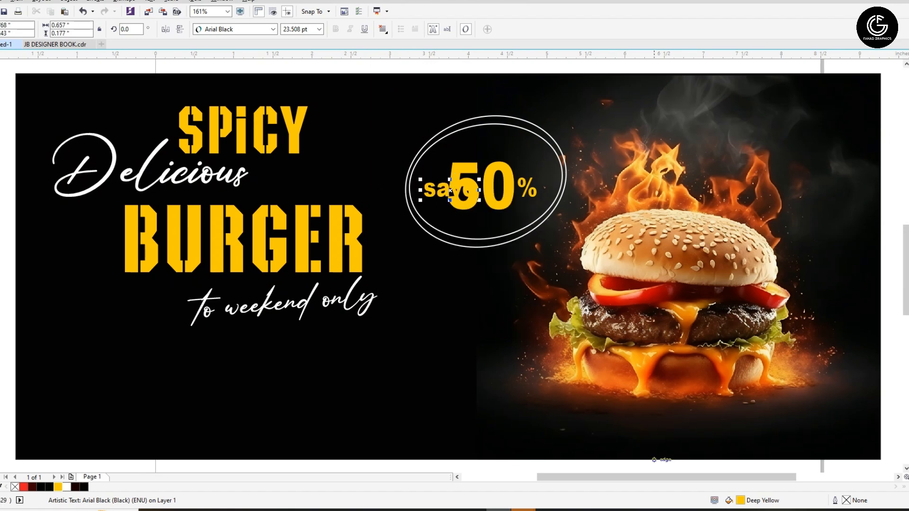
click(449, 510)
click(449, 510)
scroll(457, 185, up, 3)
key(ctrl+a)
key(shift+F3)
key(Return)
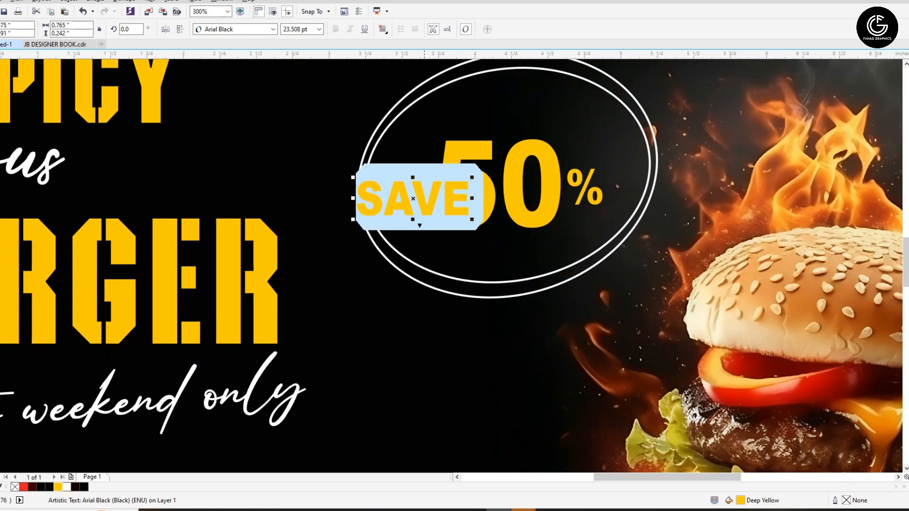
- Widen the grouped ellipse rings to about 2.36 inches around the offer text
key(ctrl+space)
scroll(502, 185, down, 3)
click(579, 177)
drag(583, 183, 594, 183)
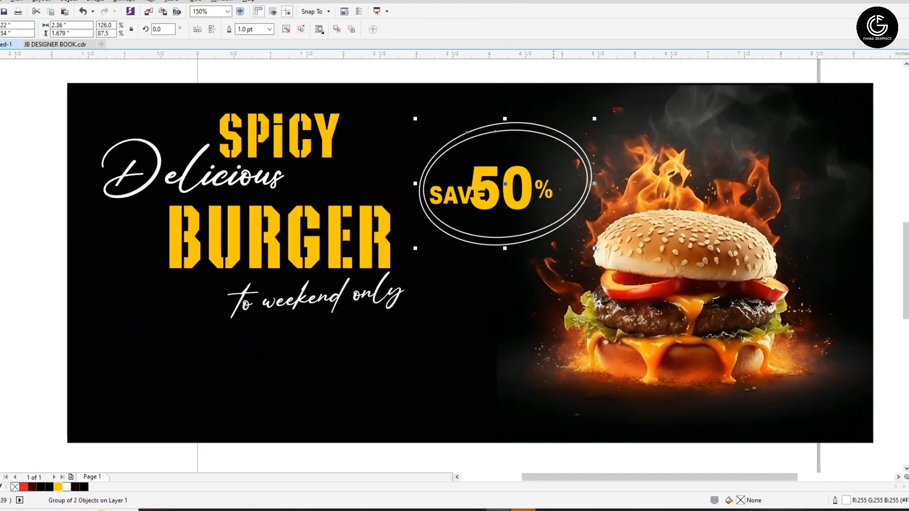
- Set "SAVE" beside the "50", add an "UPTO" copy above the number and group the offer texts
click(450, 195)
mouse_move(450, 196)
mouse_down()
mouse_move(432, 189)
mouse_move(529, 153)
mouse_move(505, 160)
mouse_up()
scroll(520, 157, up, 1)
drag(303, 119, 624, 302)
drag(303, 302, 303, 302)
key(ctrl+g)
- Centre the grouped offer text inside the rings and rotate it 11.021 degrees
shift+click(341, 286)
key(c)
key(e)
click(523, 223)
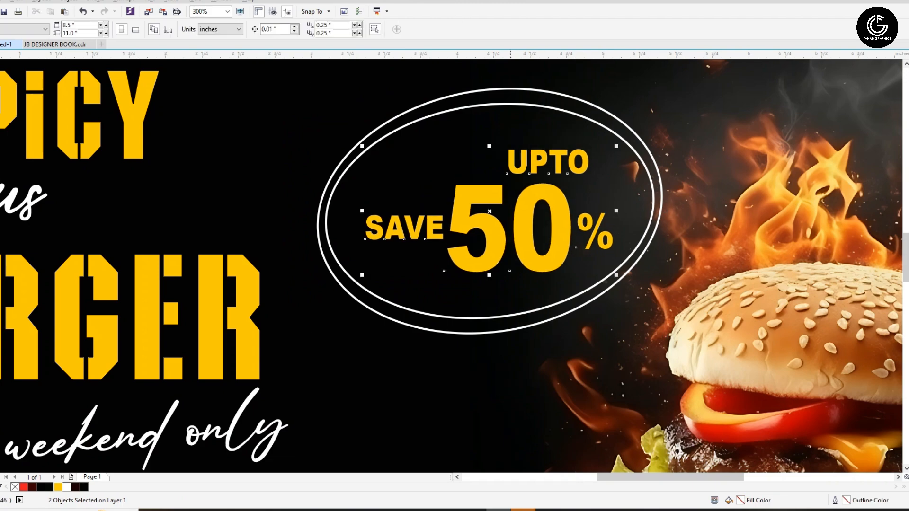
drag(489, 146, 489, 140)
click(565, 213)
drag(617, 140, 600, 117)
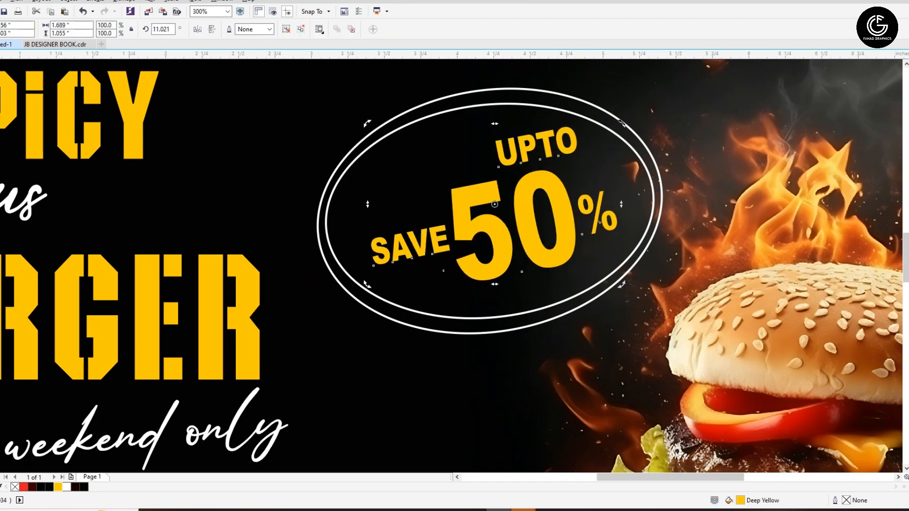
- Narrow the rings to about 2.14 inches, then group them with the offer text and shrink the badge
scroll(550, 239, down, 1)
click(530, 303)
click(511, 286)
drag(431, 225, 442, 226)
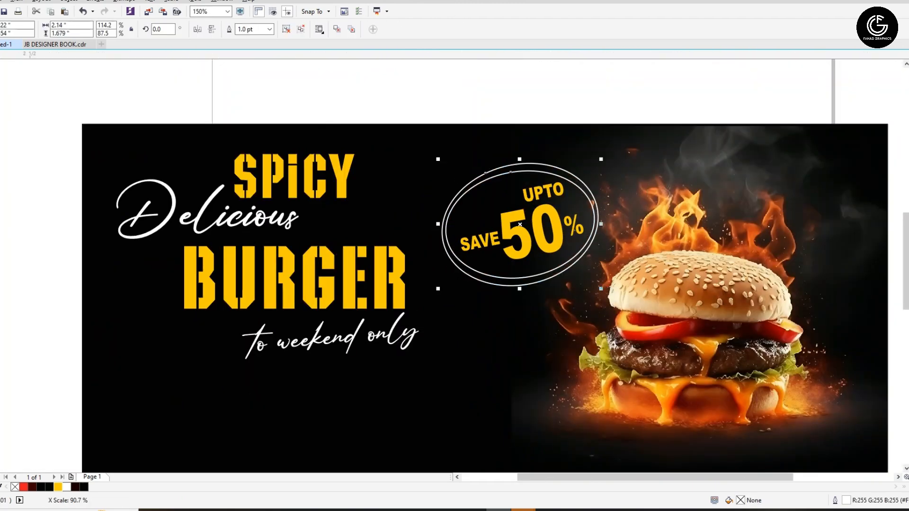
shift+click(511, 237)
drag(601, 289, 578, 272)
key(ctrl+g)
- Group the four headline and tagline texts and enlarge the group in the banner's dark area
scroll(556, 237, down, 1)
click(502, 312)
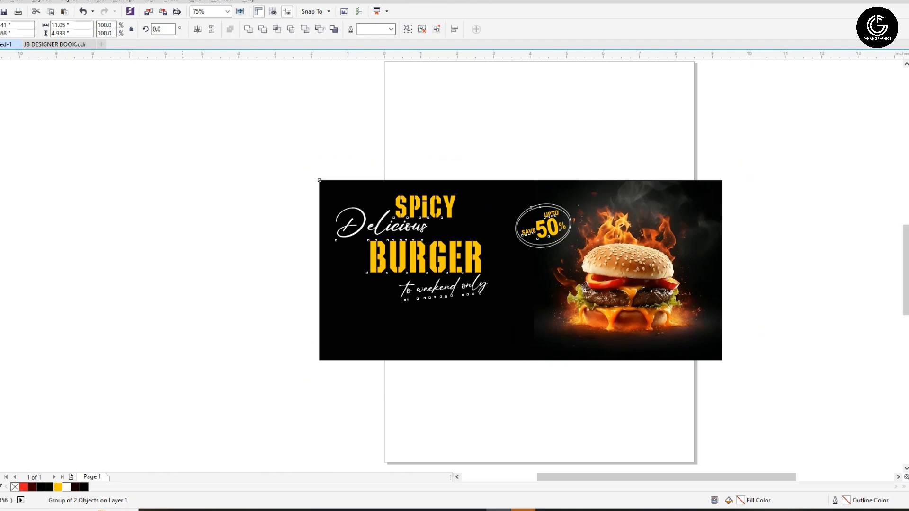
key(shift+F2)
key(Escape)
drag(445, 466, 4, 80)
key(ctrl+g)
drag(420, 330, 462, 358)
click(530, 189)
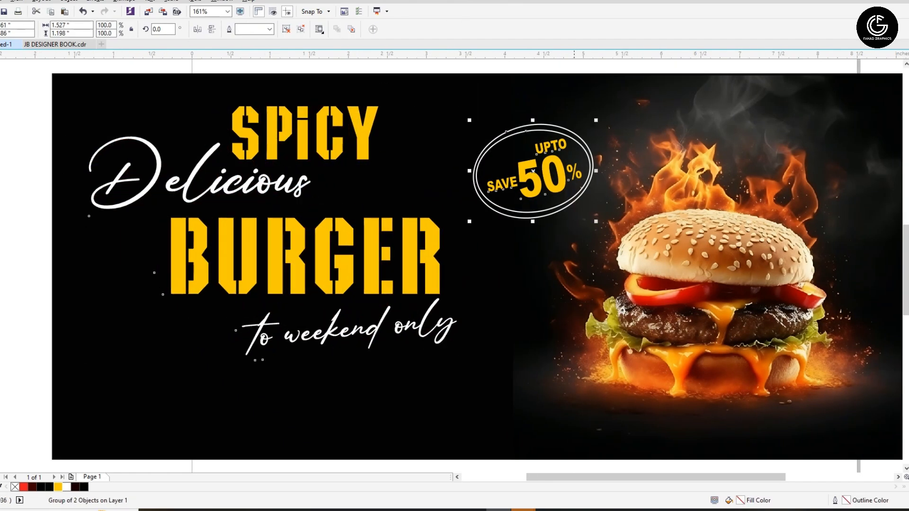
- Try a freehand curve from below the offer badge to the burger with a white 2 pt outline
key(F5)
drag(537, 225, 601, 292)
right_click(67, 487)
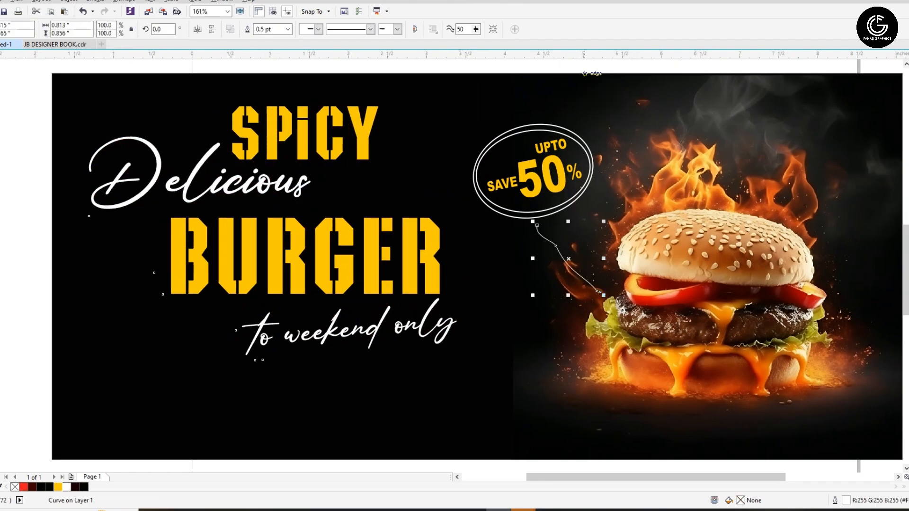
key(F12)
double_click(372, 184)
text(2)
key(Return)
scroll(568, 259, up, 2)
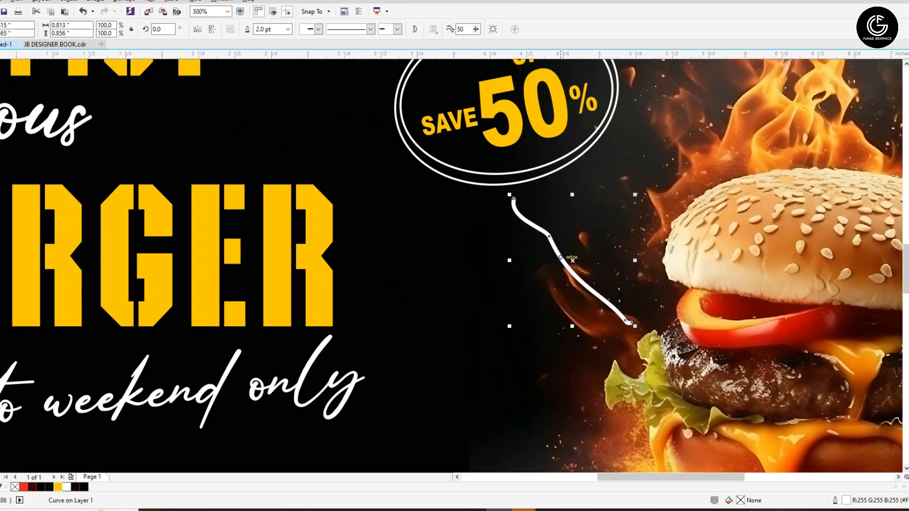
- Draw a smoother curve about 0.67 by 0.91 inches from badge to burger with a white 2 pt outline
scroll(540, 295, down, 1)
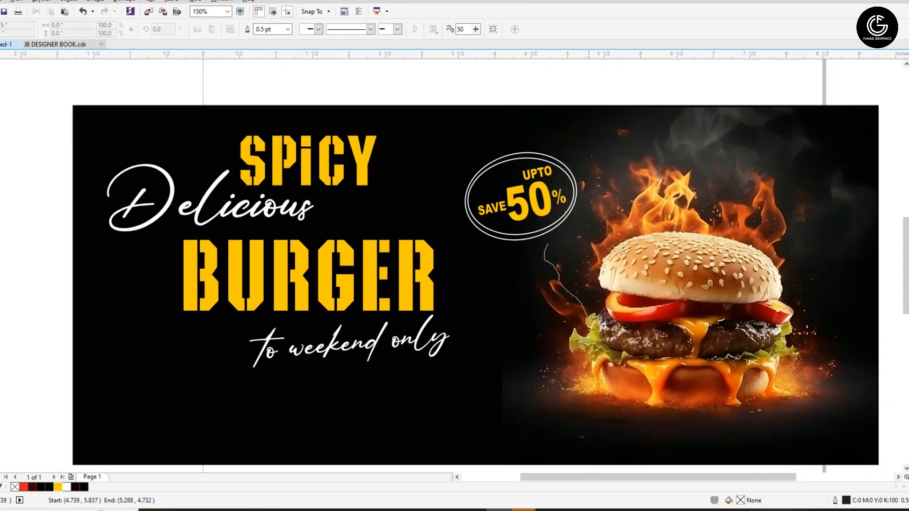
key(space)
key(F12)
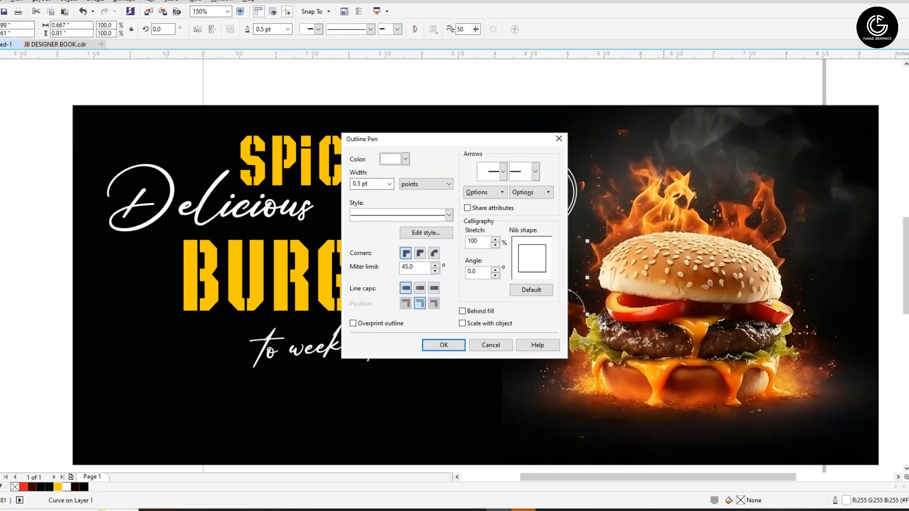
click(446, 345)
scroll(557, 236, up, 2)
scroll(519, 265, up, 1)
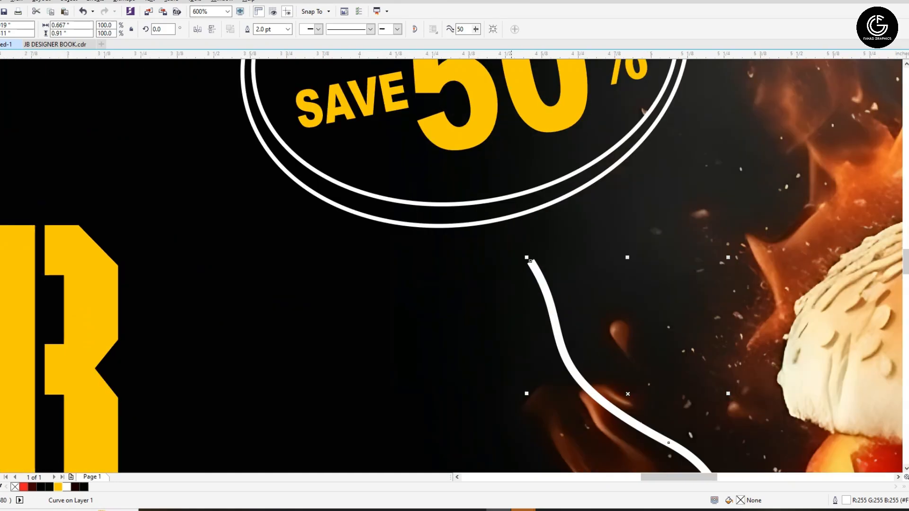
- Draw a V-shaped arrowhead about 0.17 inches wide at the curve's upper end with a white 2 pt outline
drag(542, 267, 560, 284)
right_click(67, 487)
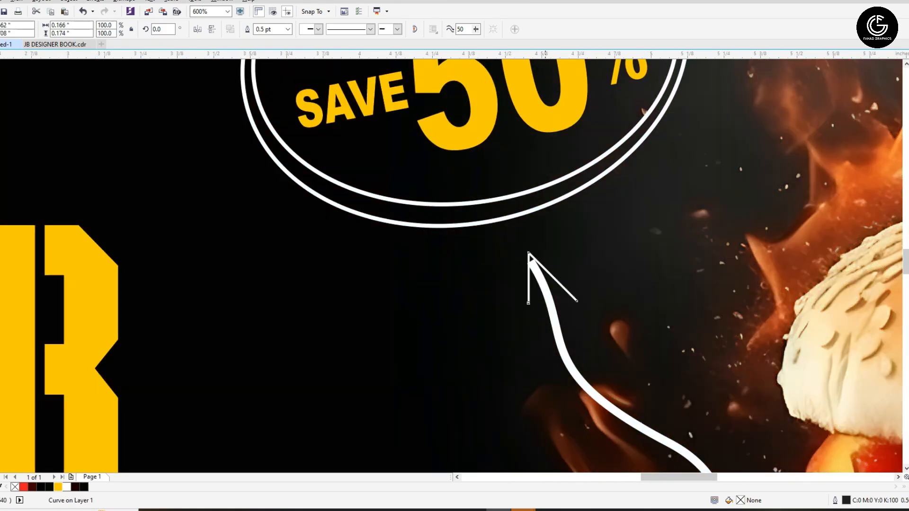
key(F12)
double_click(359, 182)
text(2)
key(Return)
key(F12)
double_click(361, 183)
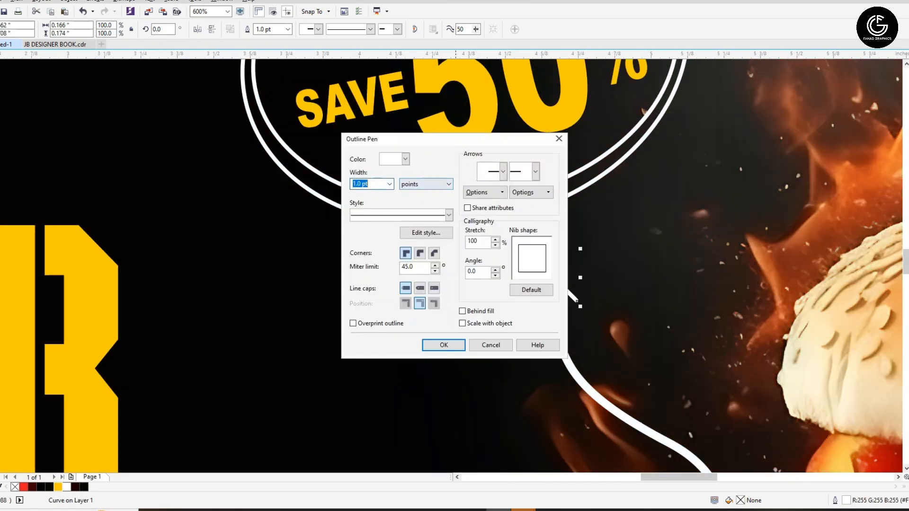
text(2)
key(Return)
- Adjust the arrowhead's position on the curve's tip and shorten its longer arm by moving the end node
scroll(540, 272, up, 1)
drag(565, 284, 573, 290)
key(F10)
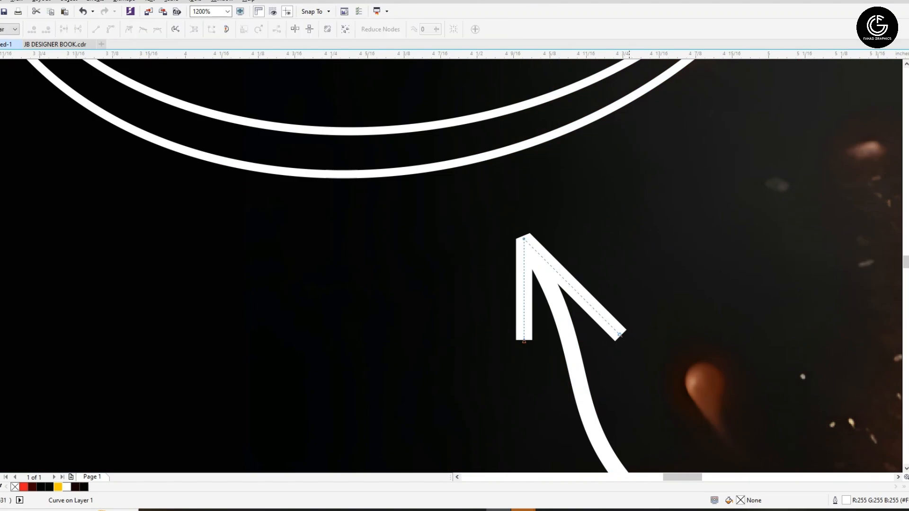
drag(621, 336, 597, 319)
key(space)
- Shrink the headline group to about 4.25 by 2.88 inches
scroll(560, 273, down, 3)
key(Escape)
scroll(608, 288, down, 1)
drag(771, 186, 193, 459)
key(shift+F2)
key(Escape)
click(334, 270)
drag(424, 359, 406, 345)
- Add the contact phone number as 24 pt Arial text near the banner's lower edge and fill it white
key(F8)
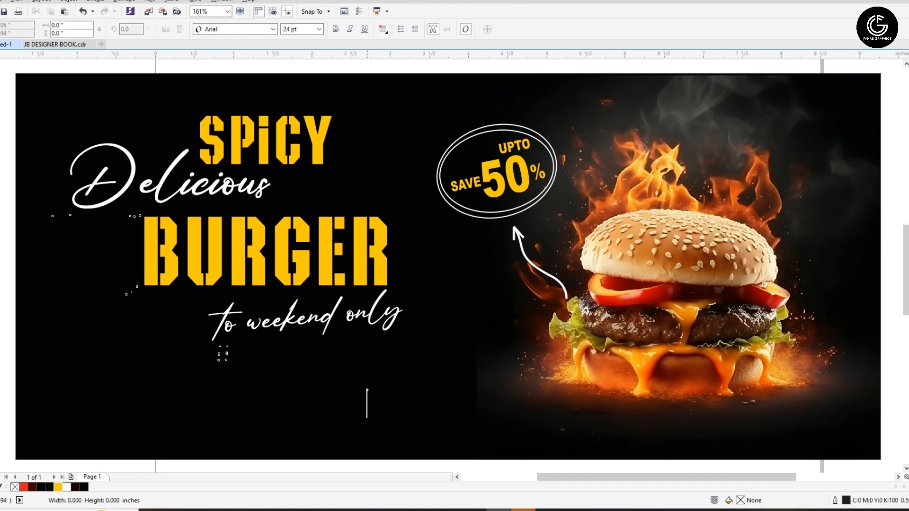
click(367, 402)
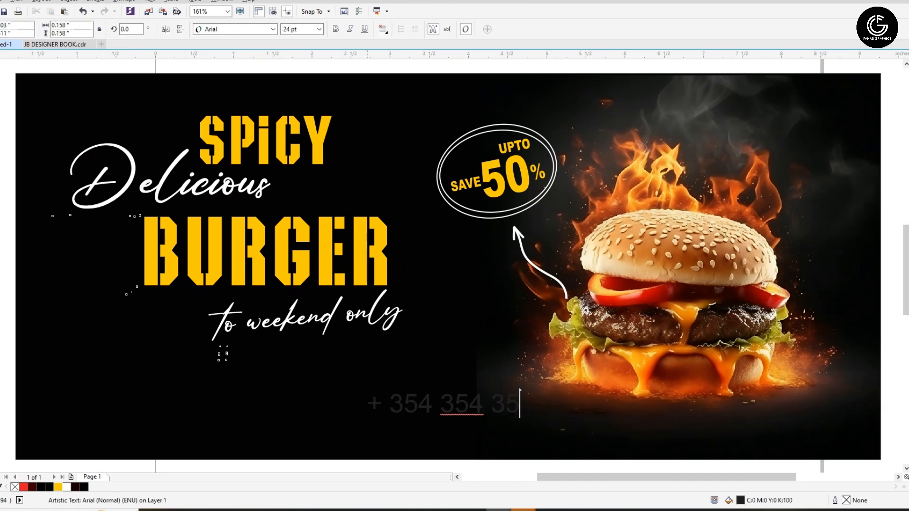
key(ctrl+space)
drag(476, 405, 222, 429)
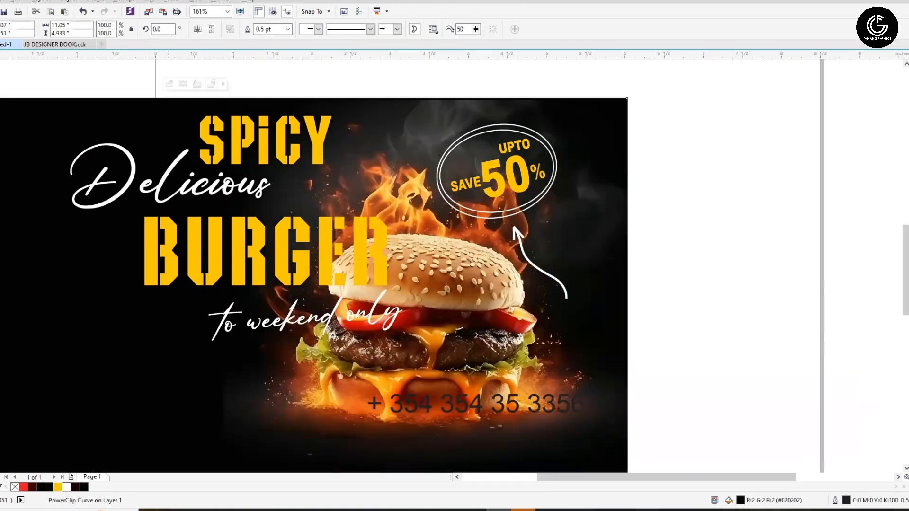
key(ctrl+z)
key(F3)
click(506, 390)
click(67, 487)
- Make the phone number bold, move it to the banner's lower-left corner and reduce it to 18.782 pt
key(F4)
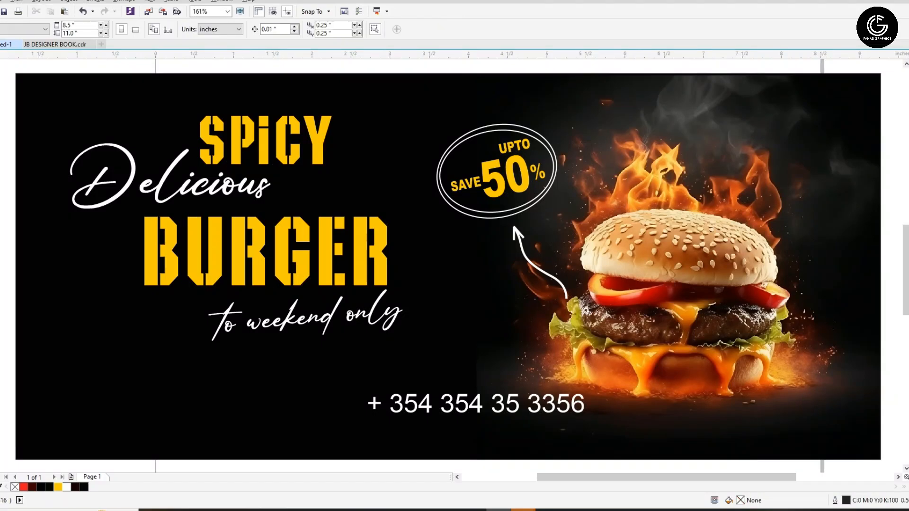
key(ctrl+b)
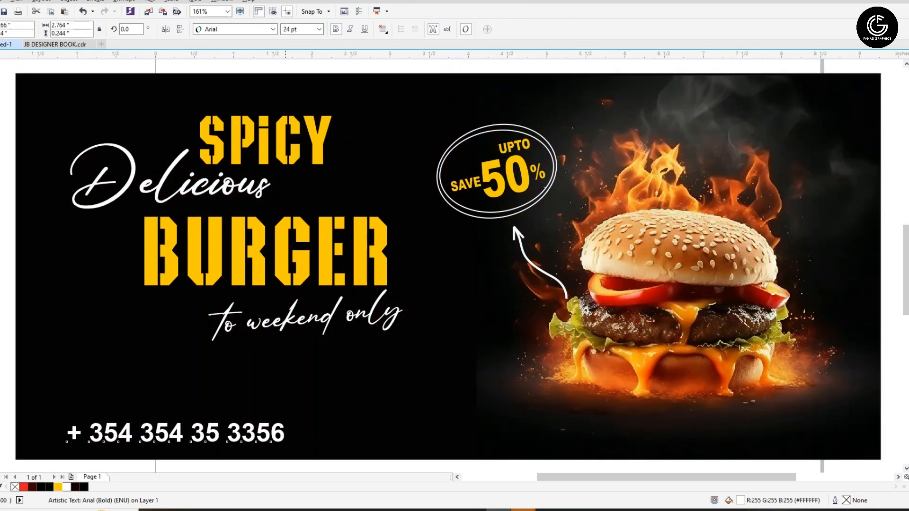
drag(286, 443, 205, 431)
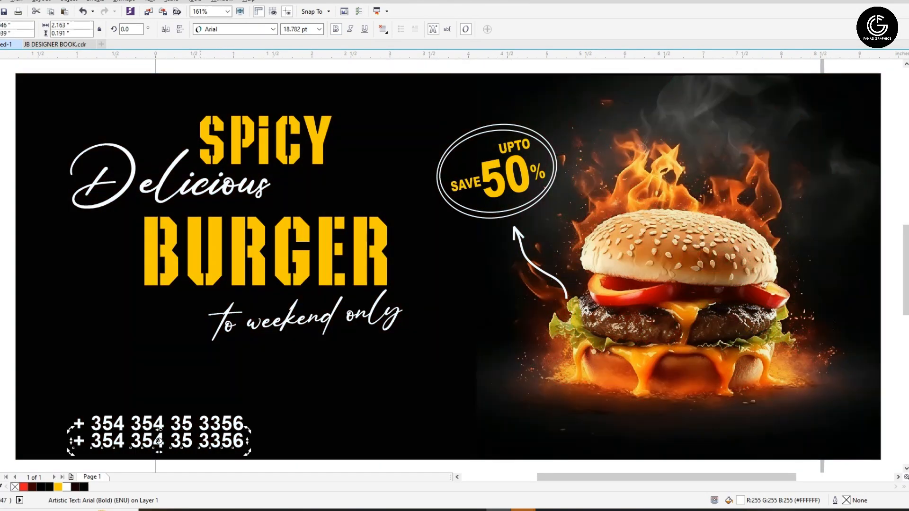
key(ctrl+a)
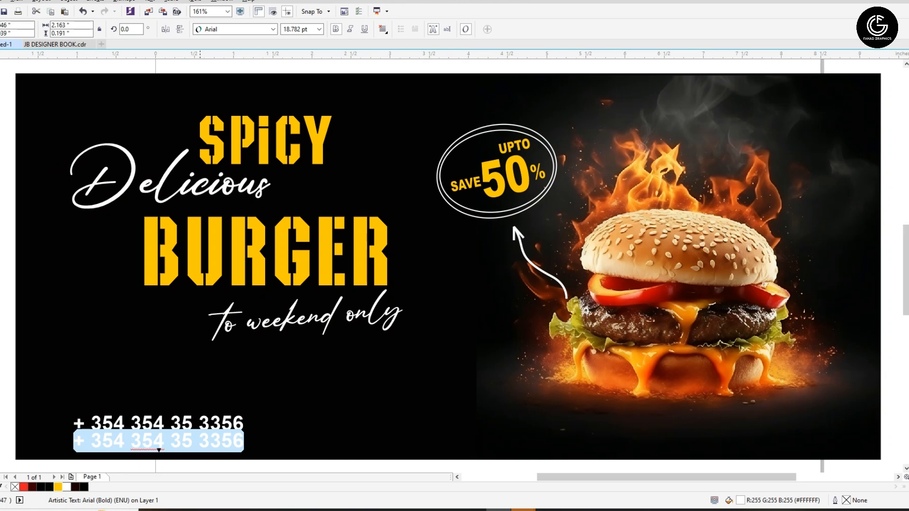
text(W)
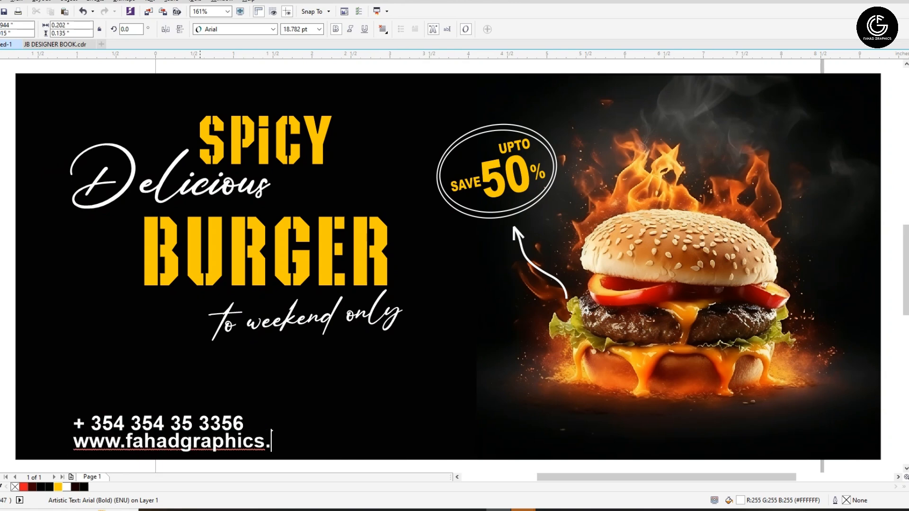
text(m)
key(ctrl+space)
click(57, 486)
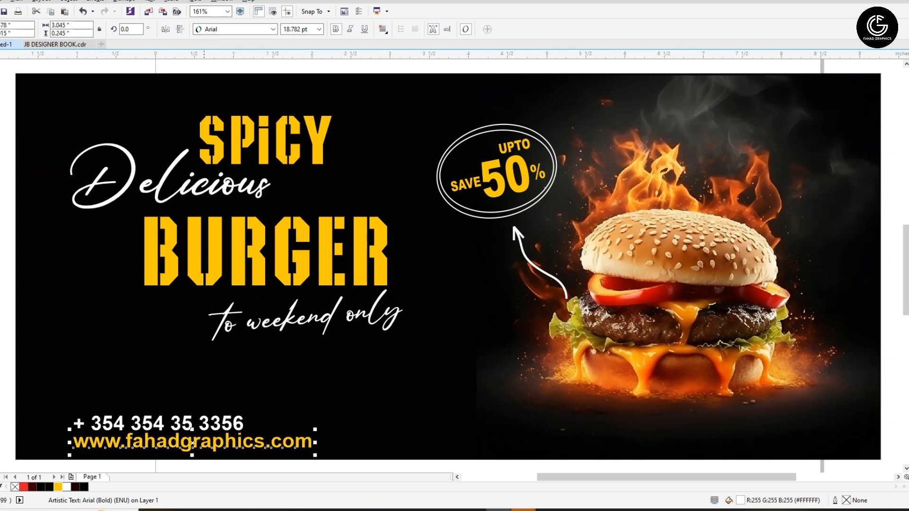
- Scale down the phone number and website lines together and align their left edges
key(c)
drag(280, 413, 227, 436)
key(l)
key(Escape)
- Enlarge the headline group to fill more of the dark area beside the badge
scroll(448, 269, left, 1)
click(384, 265)
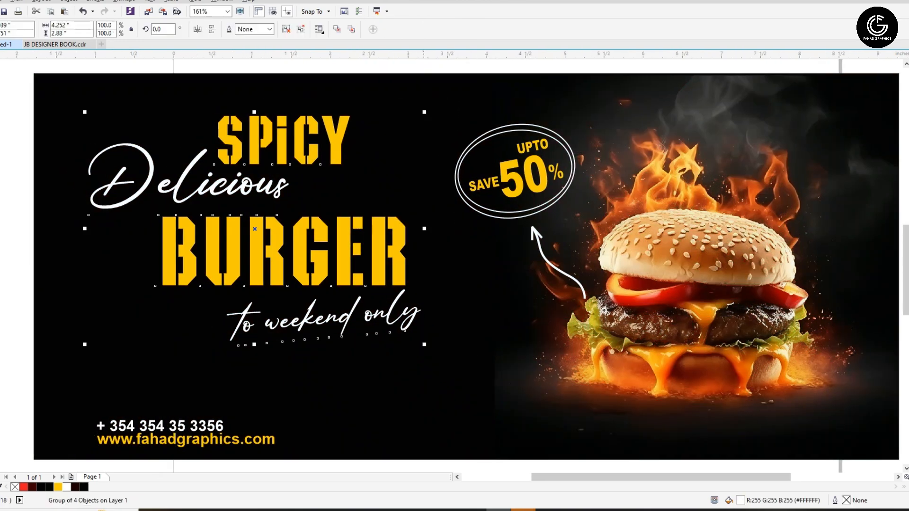
drag(424, 345, 460, 368)
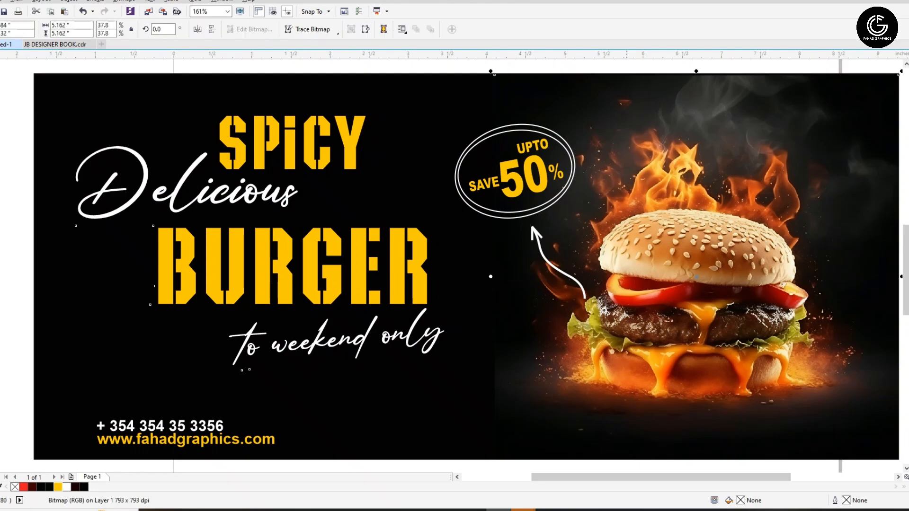
- Scale up the burger photo slightly inside the banner frame
key(F3)
drag(757, 410, 768, 421)
key(ctrl+a)
scroll(516, 345, up, 2)
key(Escape)
scroll(335, 282, down, 3)
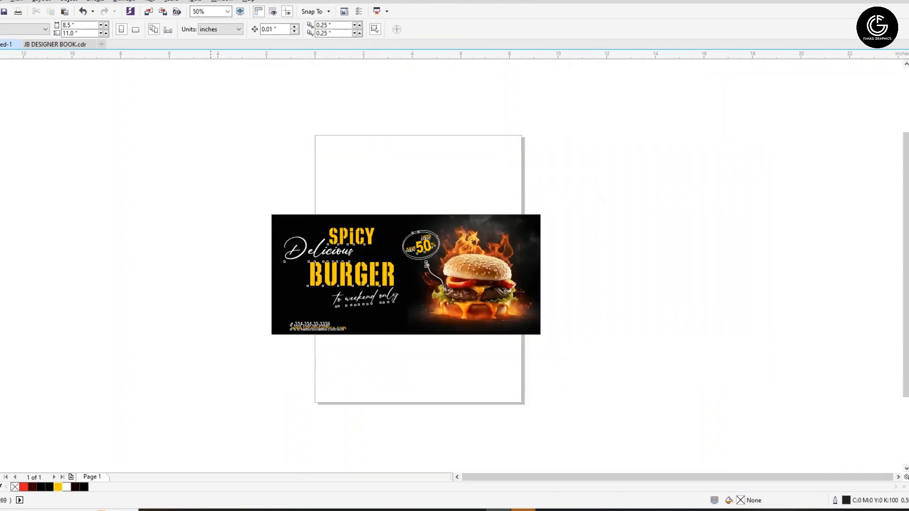
key(ctrl+a)
key(shift+F2)
scroll(495, 190, up, 2)
key(shift+F4)
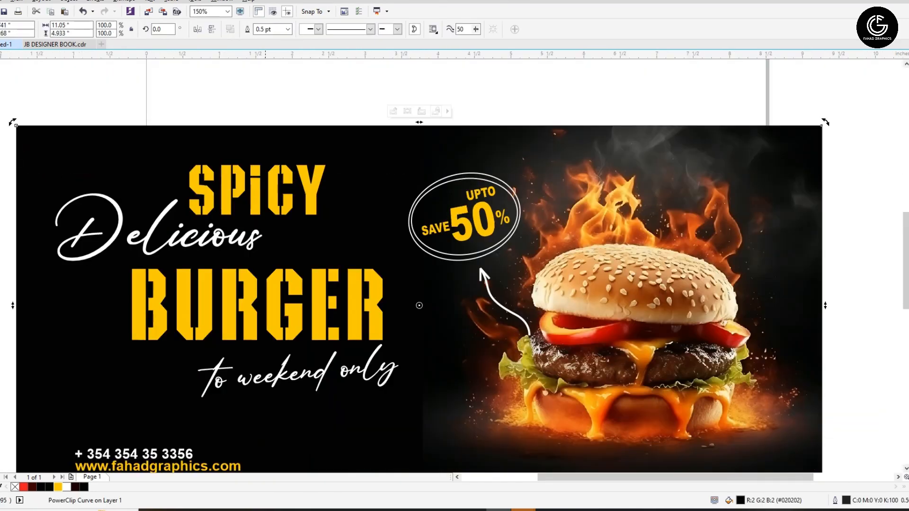